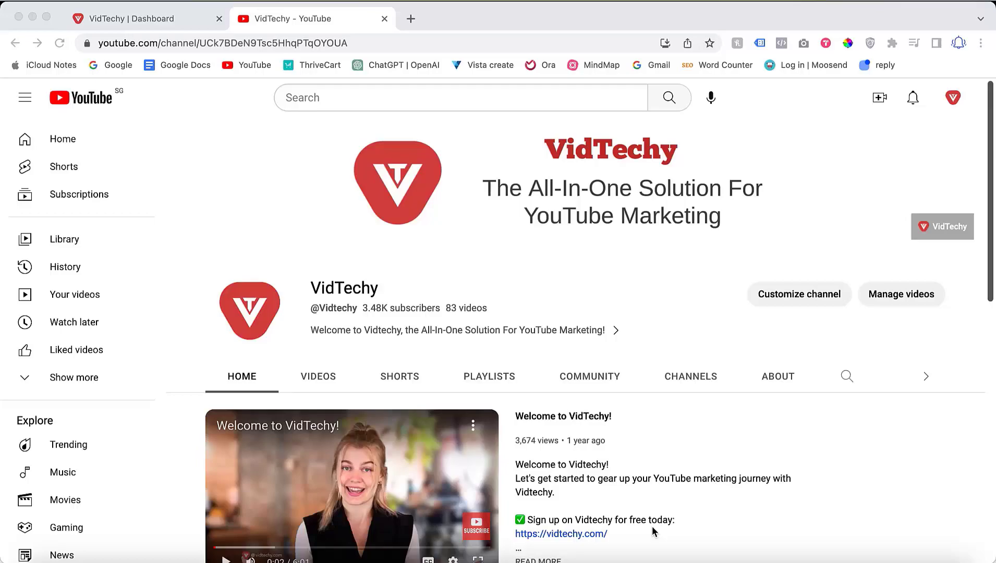
Switch to the VidTechy Dashboard tab showing the 'What is YouTube Keyword Research?' slide
click(133, 17)
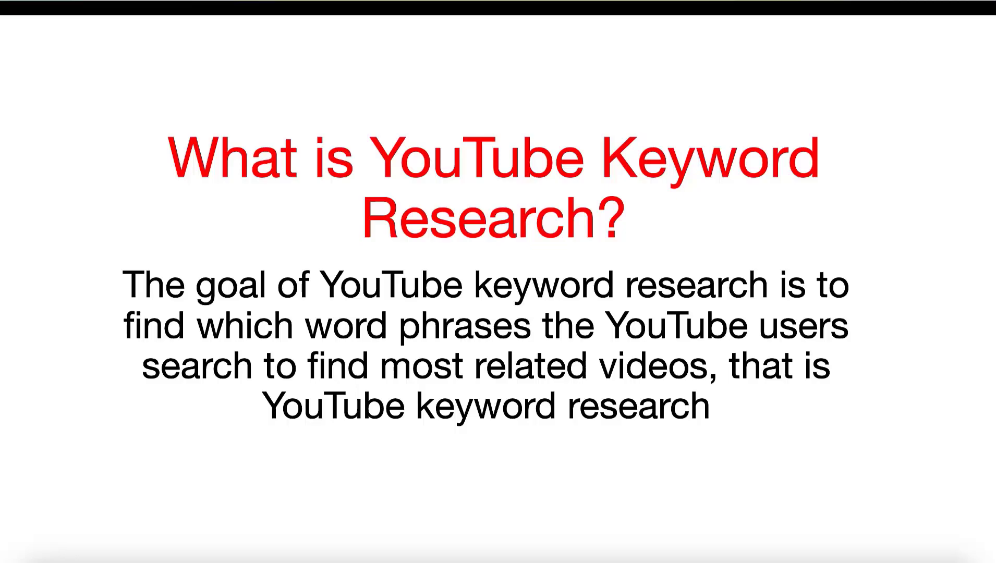
Advance the presentation to the 'What is User Search Intent?' slide
key(Right)
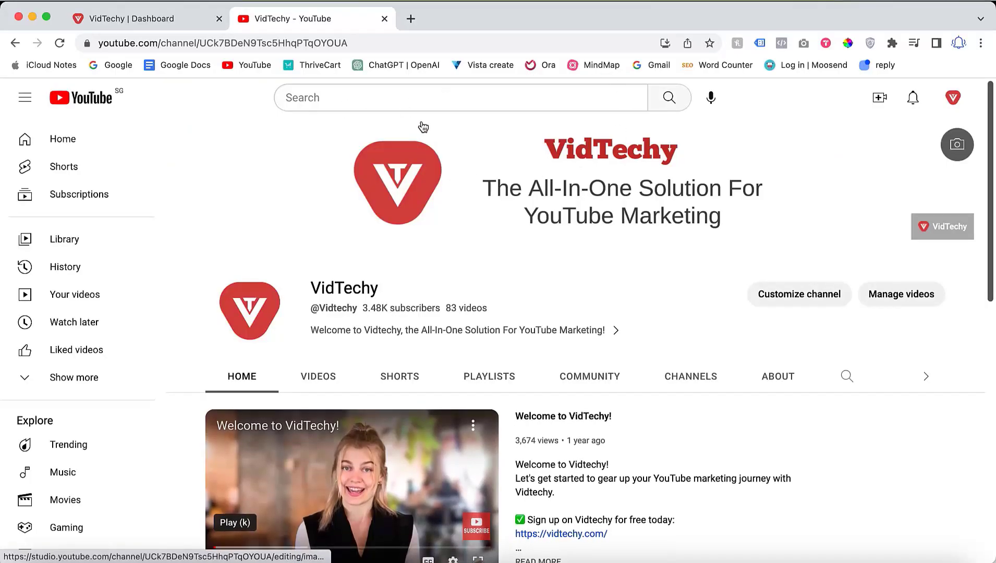
Type 'youtube' into the YouTube search bar to reveal suggestions like 'youtube seo'
click(410, 98)
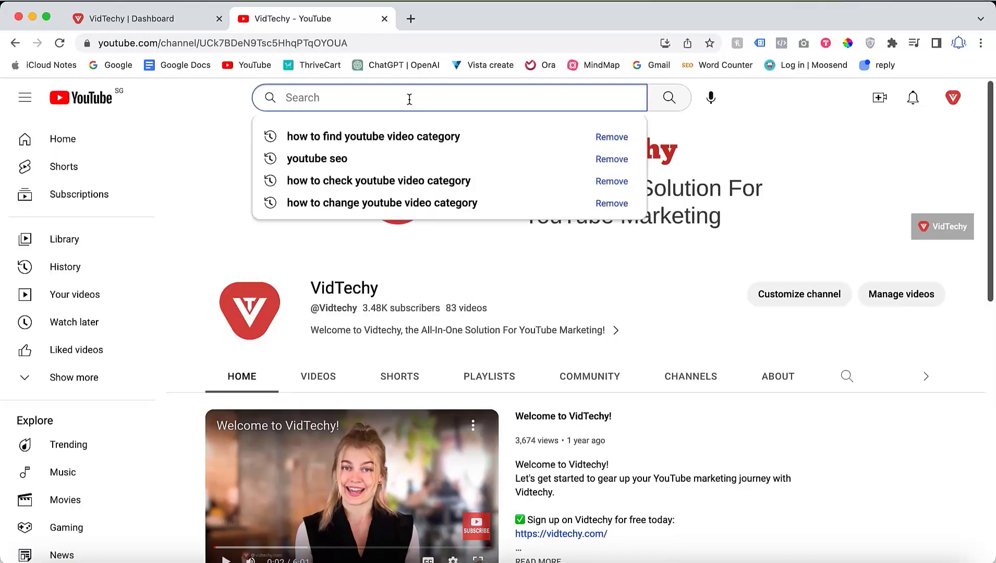
text(youtu)
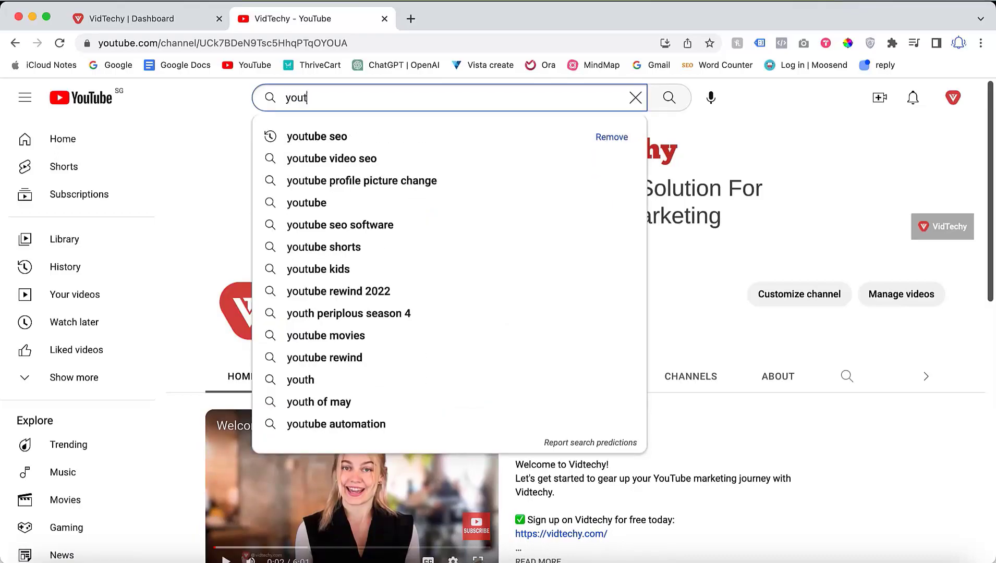
text(be)
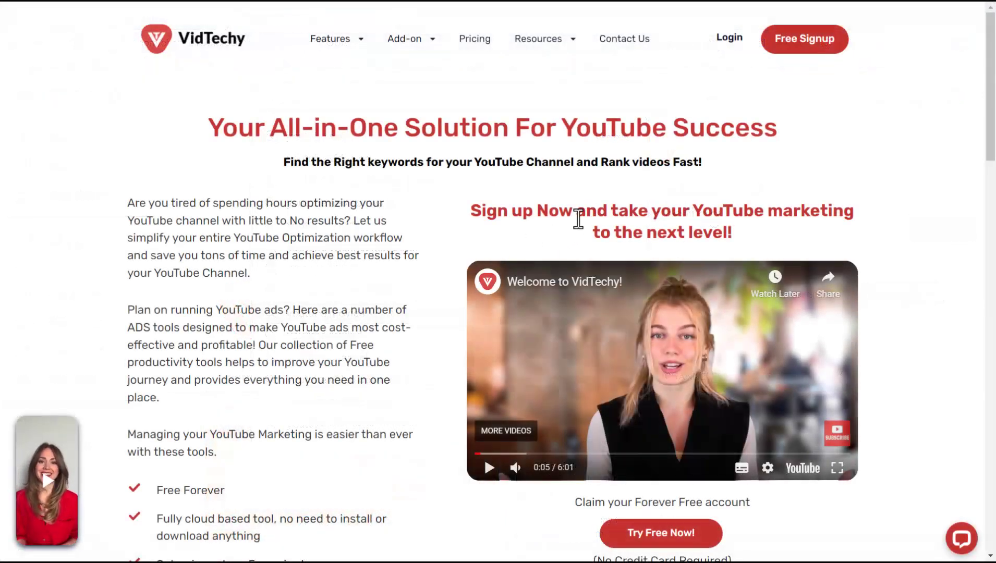
Sign up for free on VidTechy and open the Topics Research tool
click(800, 53)
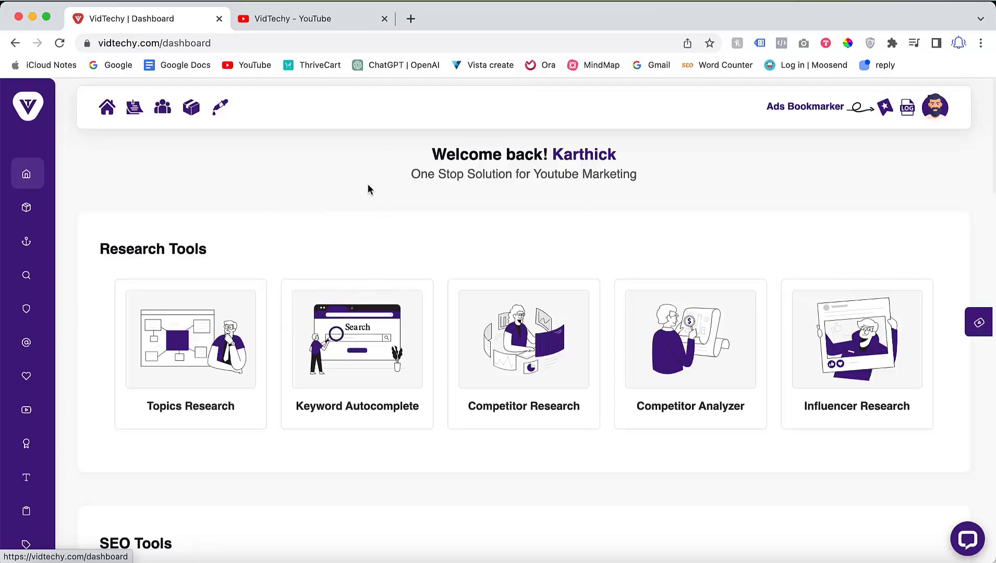
click(224, 330)
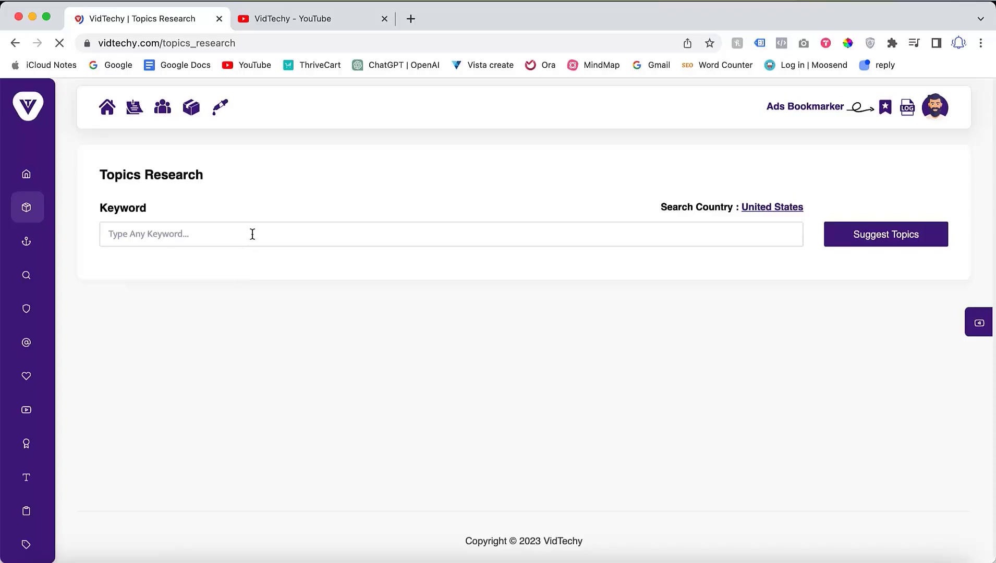
Enter 'youtube keyword research' as the keyword and generate suggested topics
click(251, 233)
text(youtube ket)
key(BackSpace)
text(y)
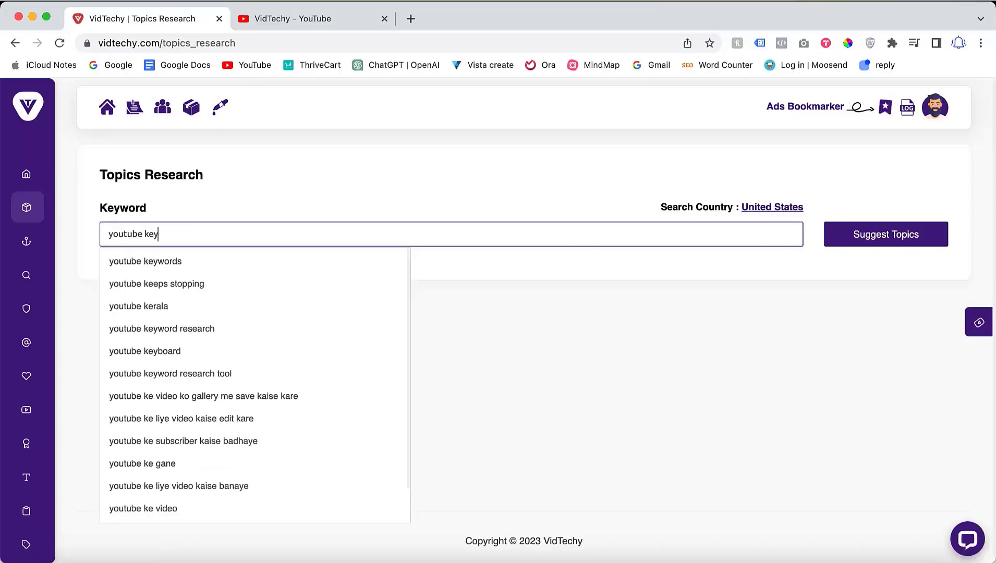
text(word)
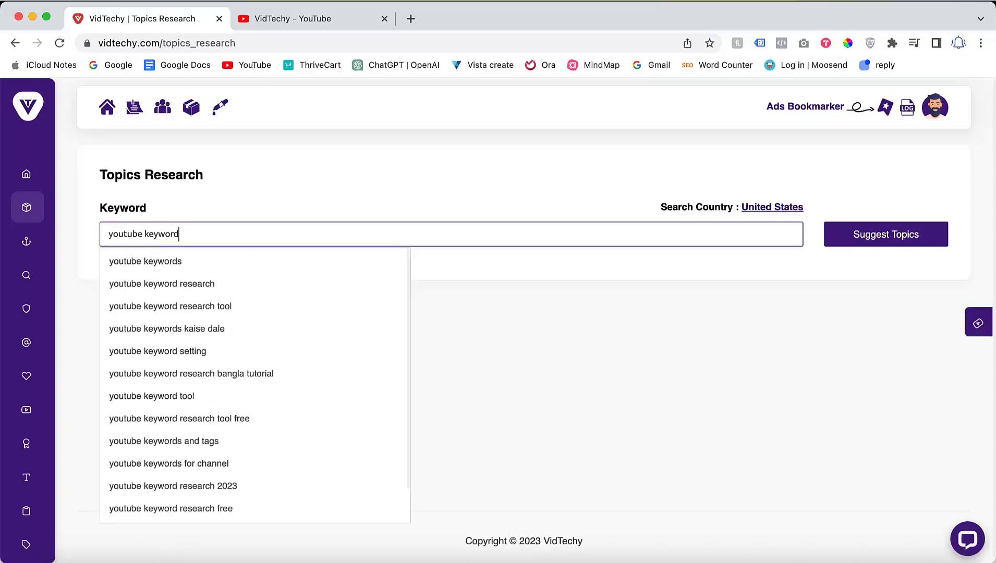
click(218, 284)
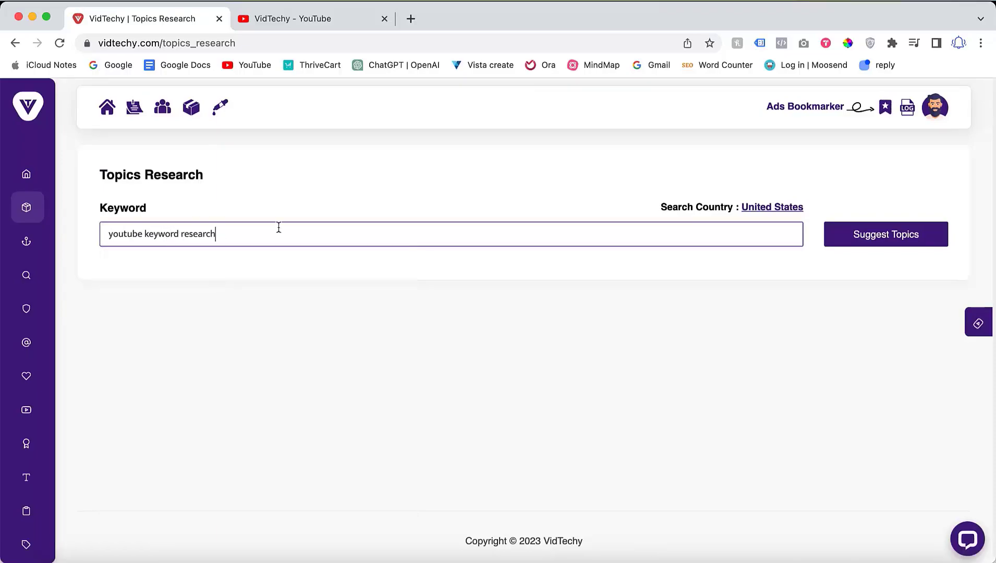
click(859, 239)
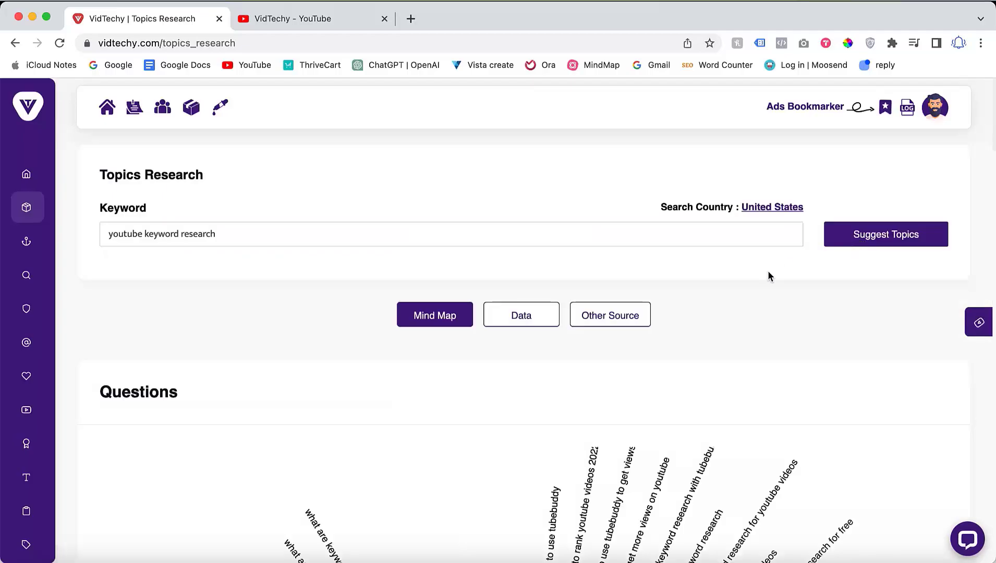
scroll(659, 333, down, 5)
scroll(661, 338, up, 4)
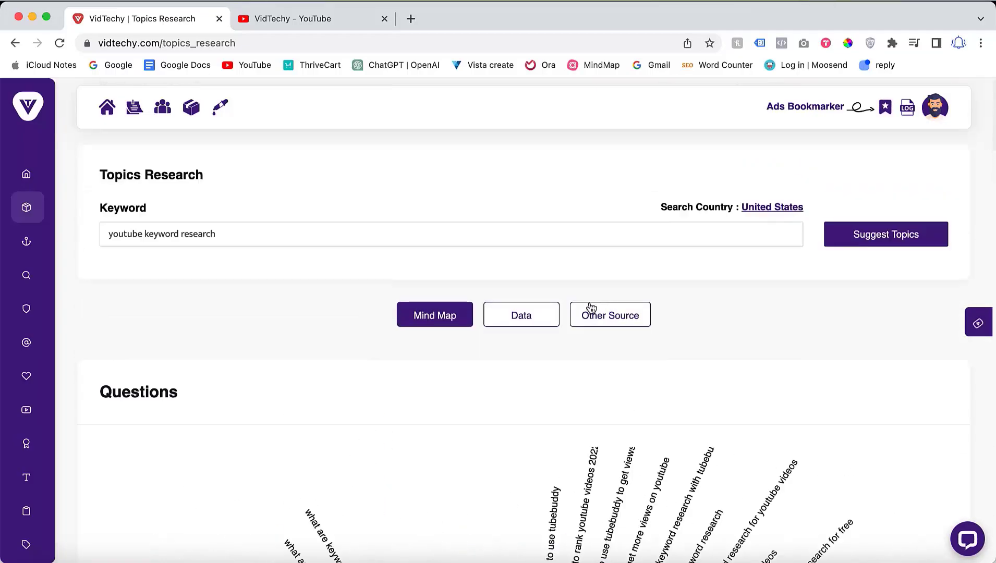
Switch the results to the Data view and highlight the 62 questions count
click(540, 319)
scroll(505, 356, down, 2)
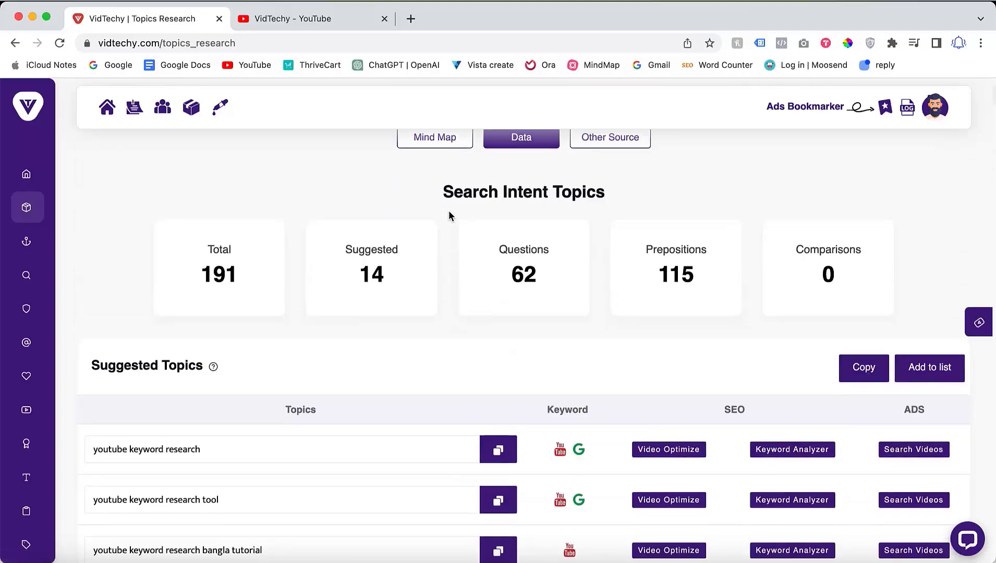
drag(508, 275, 546, 272)
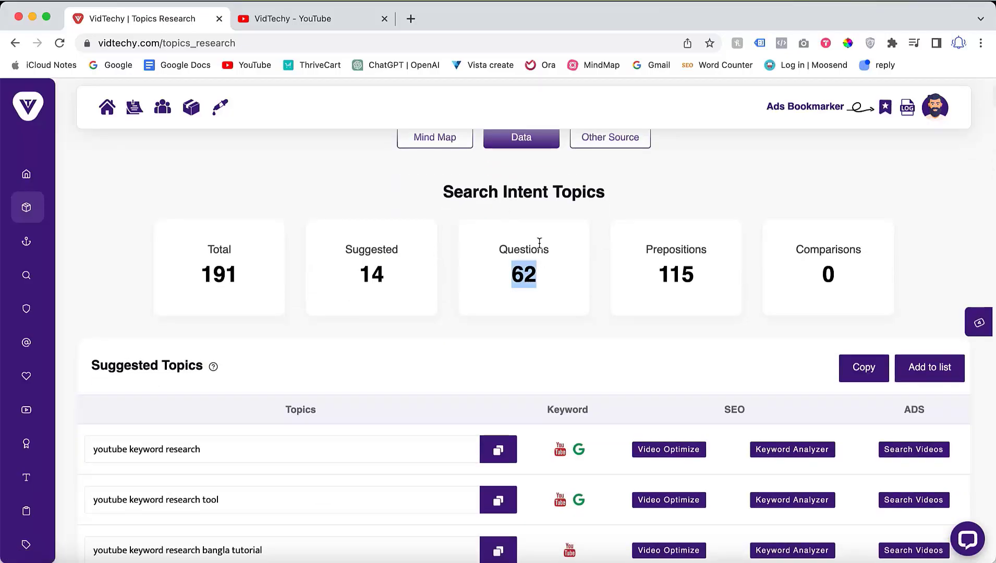
Scroll through the Suggested Topics table of 14 keyword variations
scroll(483, 269, down, 5)
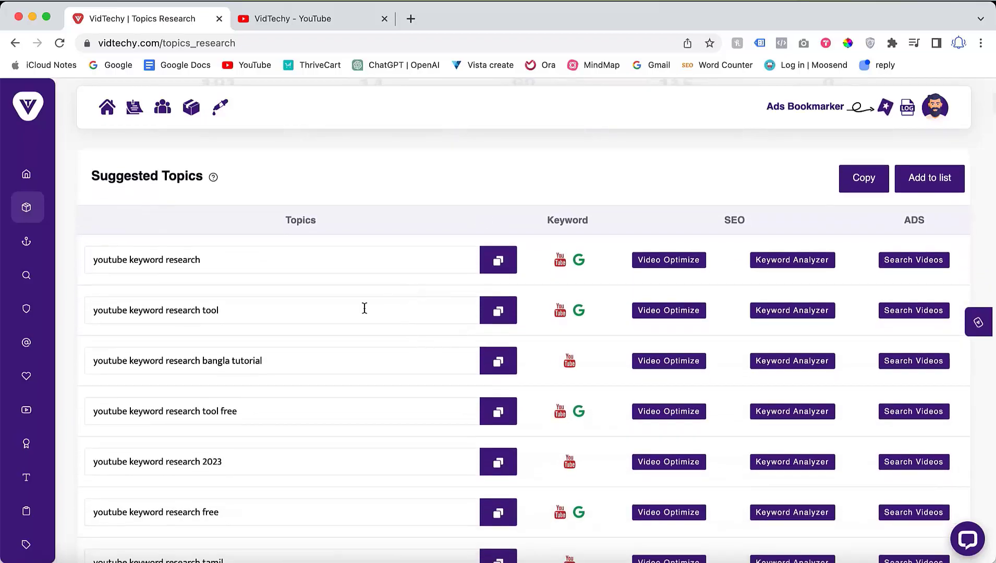
scroll(312, 367, up, 1)
scroll(312, 292, down, 2)
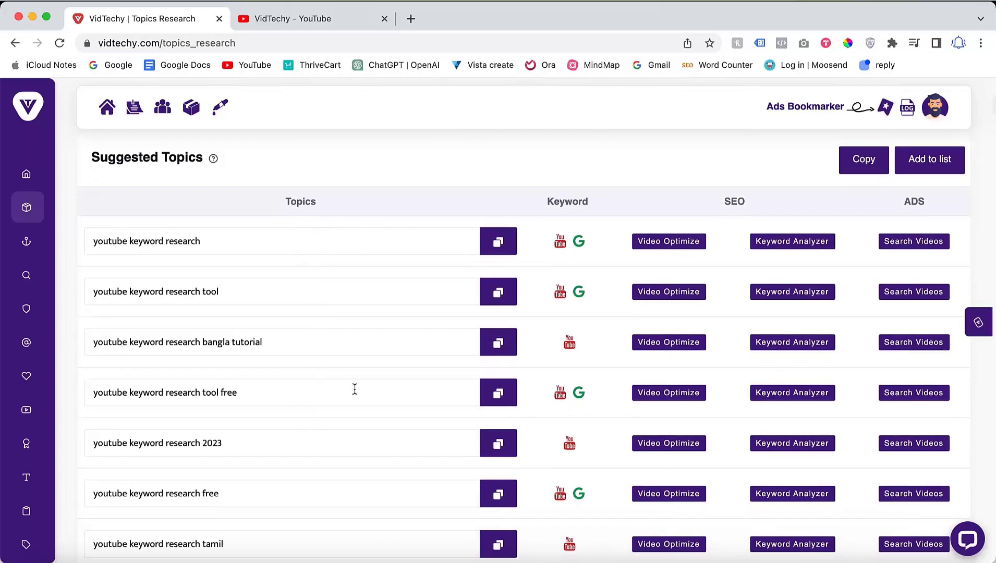
scroll(354, 389, down, 8)
scroll(354, 389, down, 3)
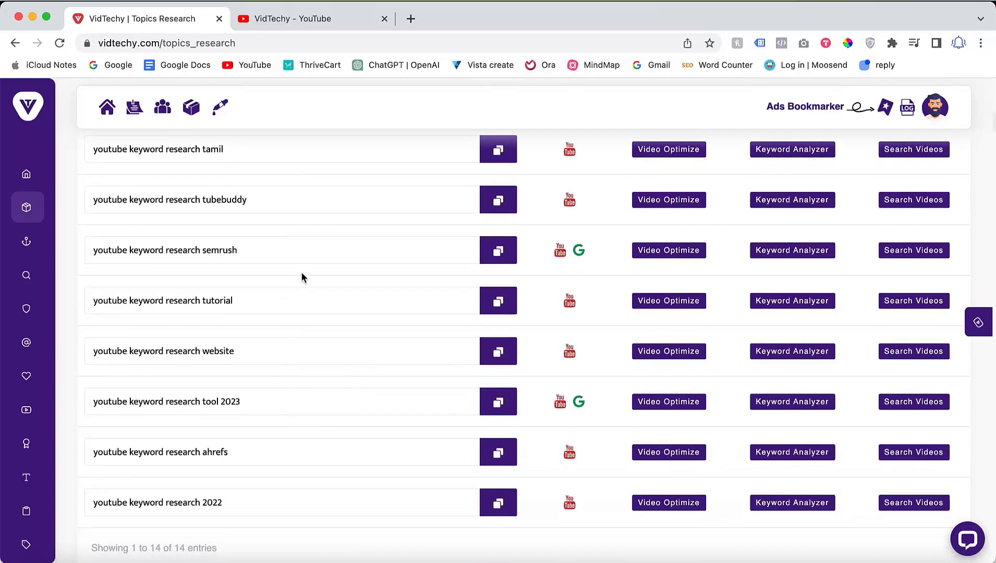
scroll(300, 273, up, 4)
mouse_move(574, 214)
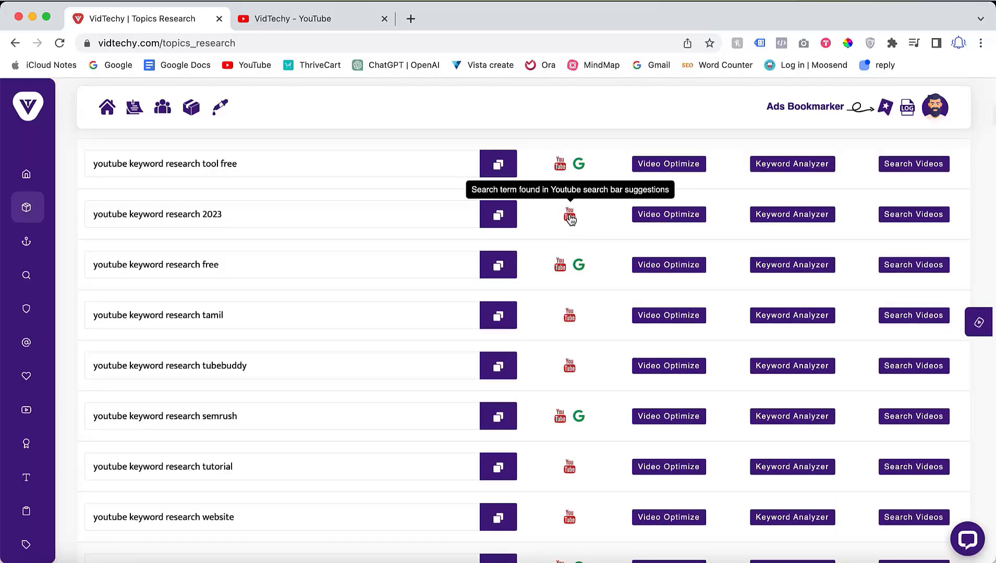
scroll(668, 276, up, 6)
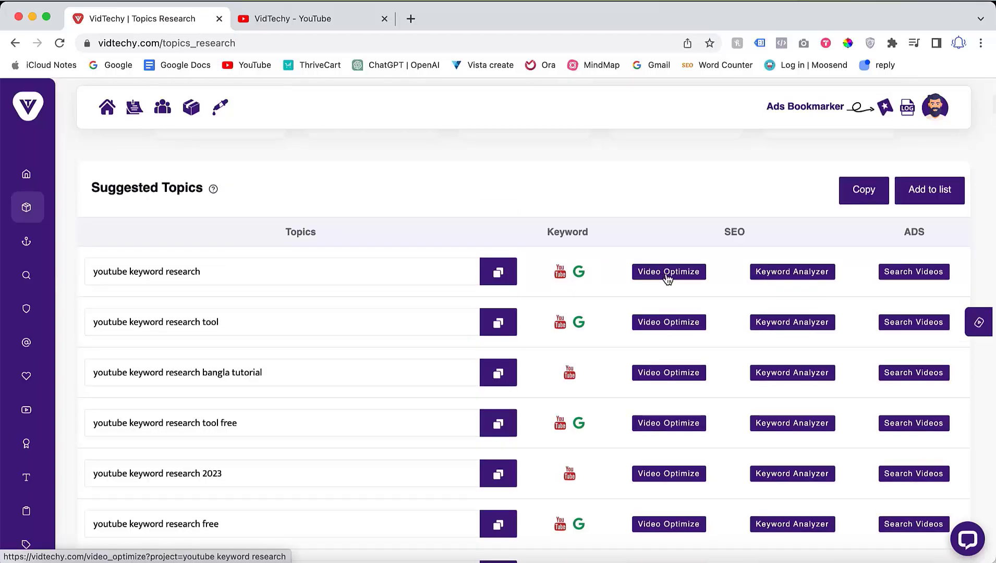
Analyze 'youtube keyword research', showing search volume 41 and competition 51
click(665, 276)
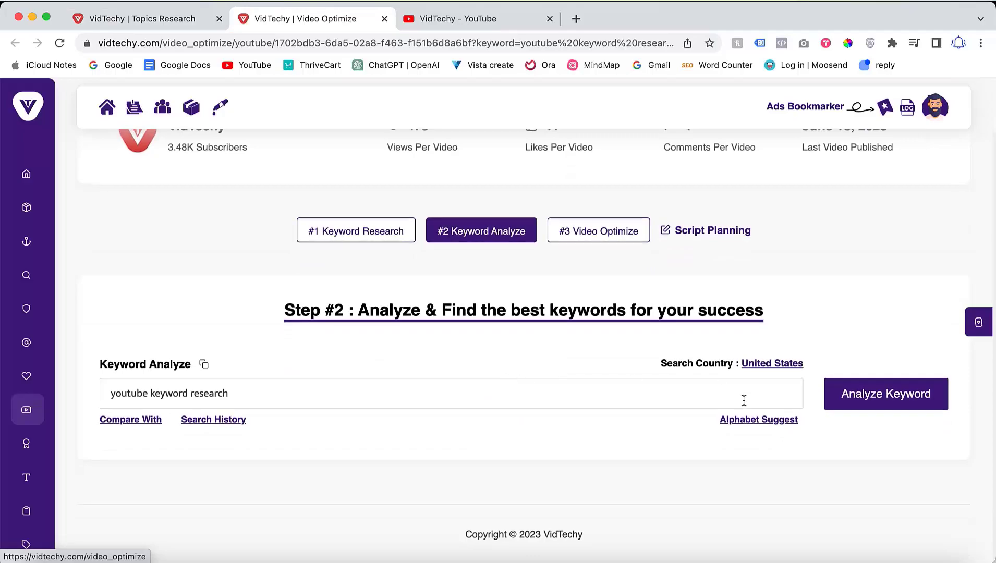
click(854, 405)
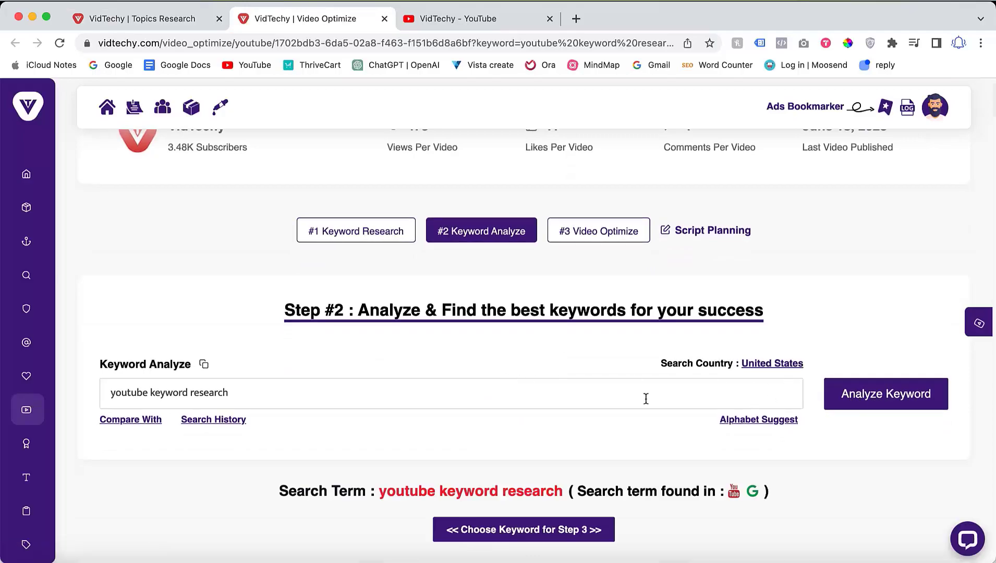
scroll(645, 399, down, 10)
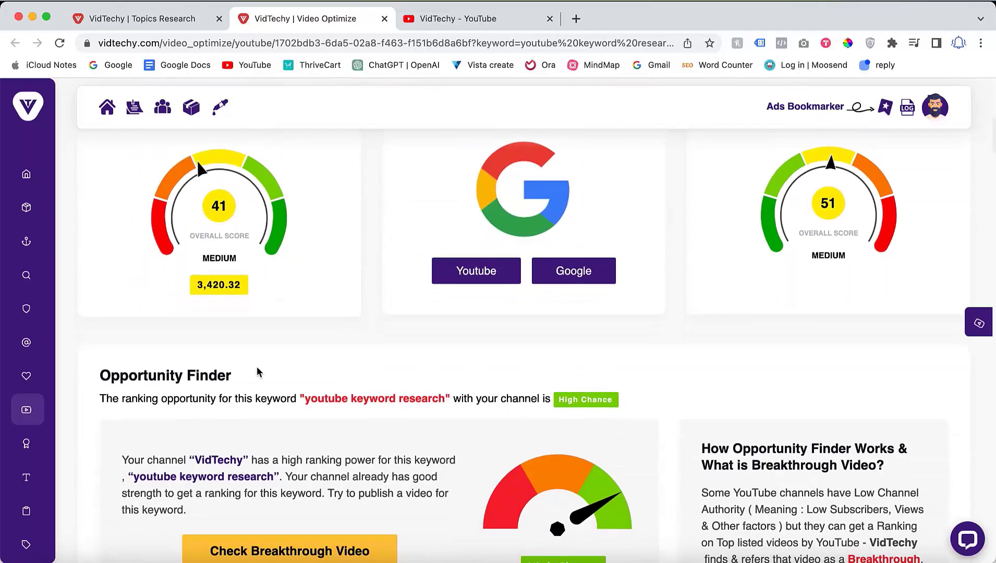
scroll(187, 375, up, 2)
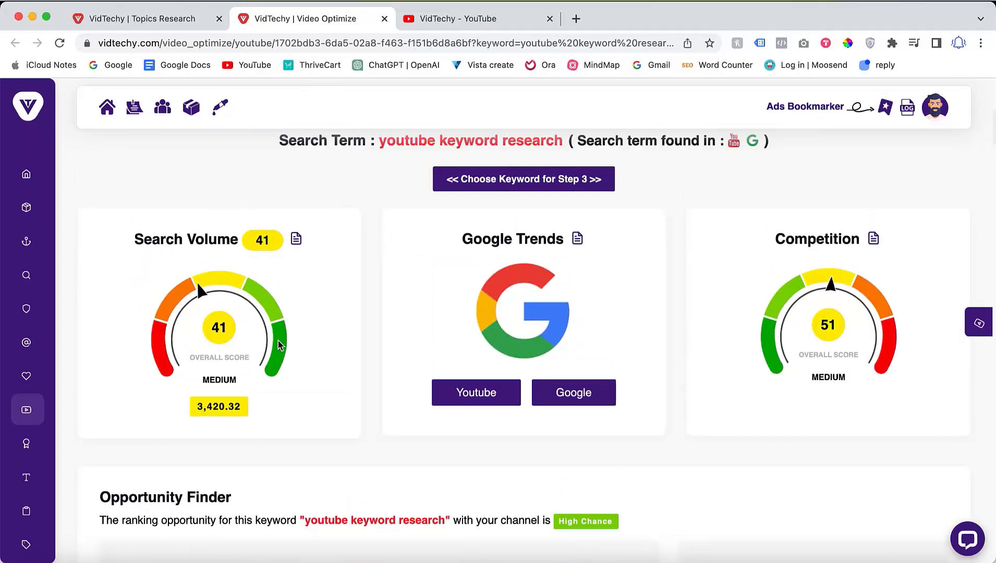
scroll(197, 281, down, 3)
scroll(279, 342, down, 1)
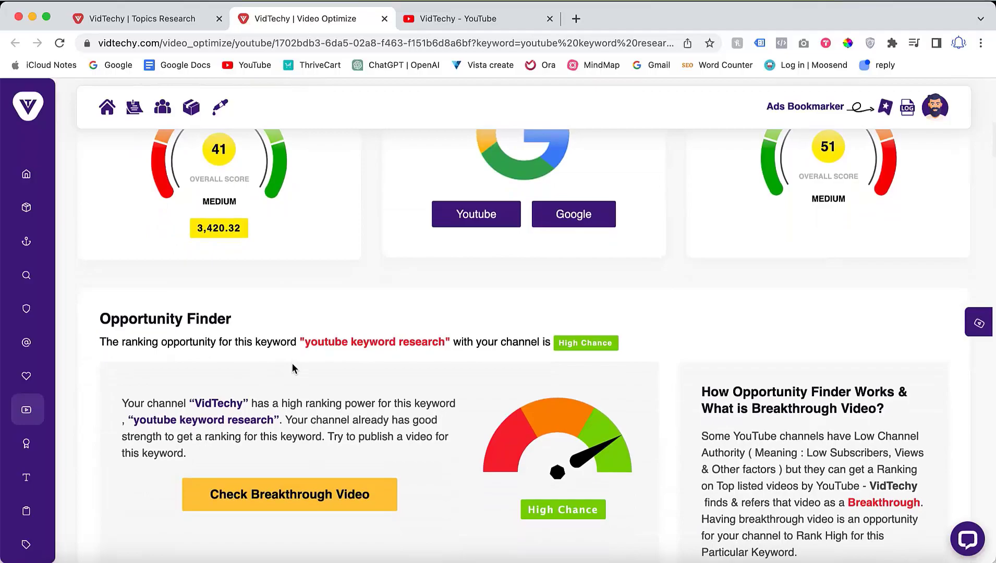
scroll(294, 365, up, 2)
Highlight the keyword in the High Chance opportunity sentence and refocus the keyword box
drag(306, 377, 445, 379)
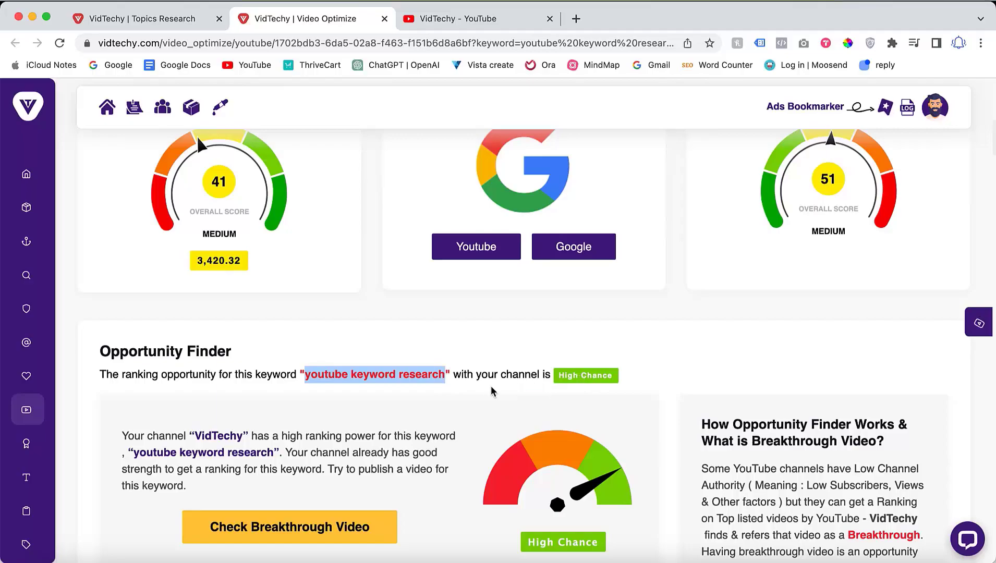
scroll(265, 241, up, 10)
click(265, 241)
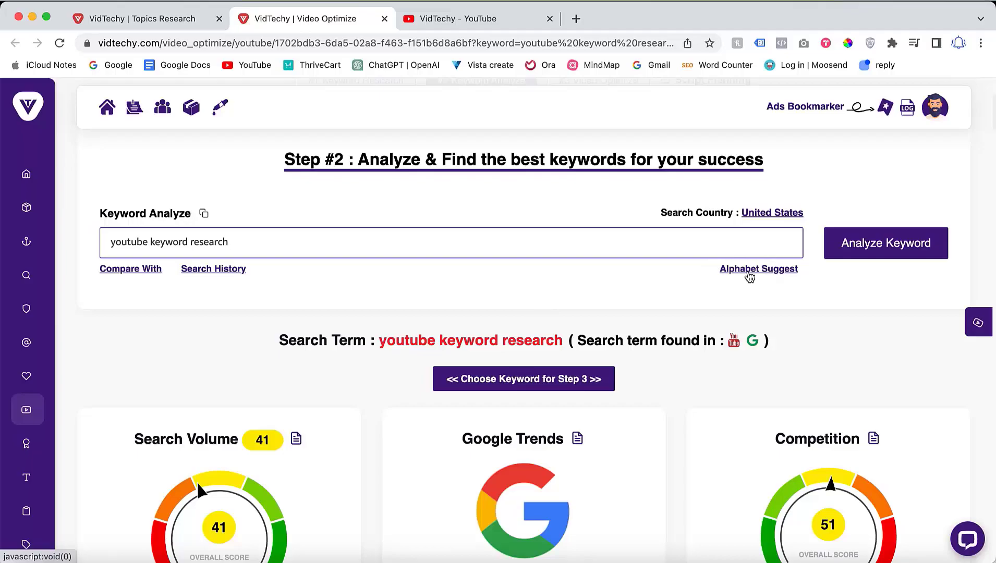
Browse Alphabet Suggest results for letters a and b, such as 'youtube keyword research ahrefs'
click(746, 272)
click(451, 305)
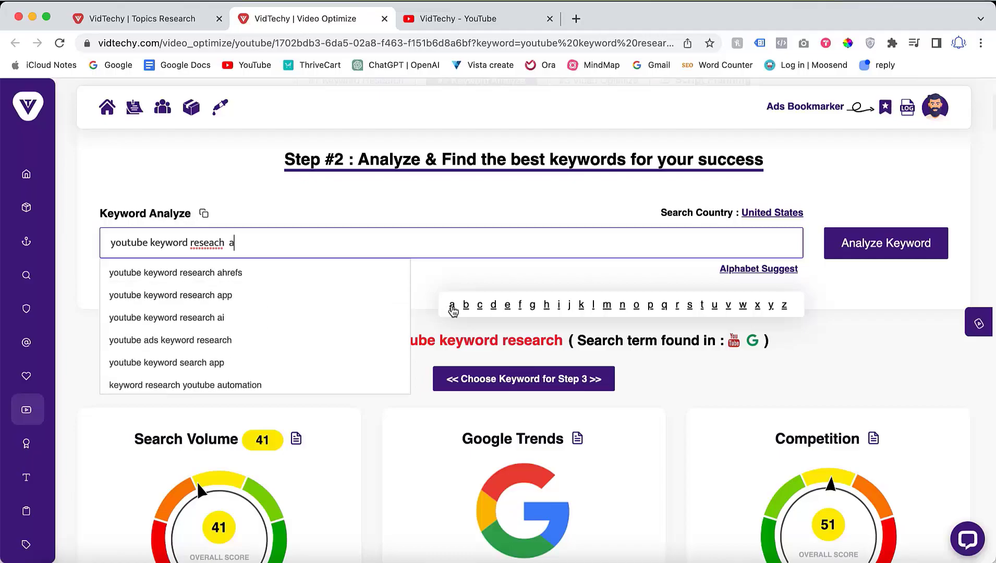
click(467, 306)
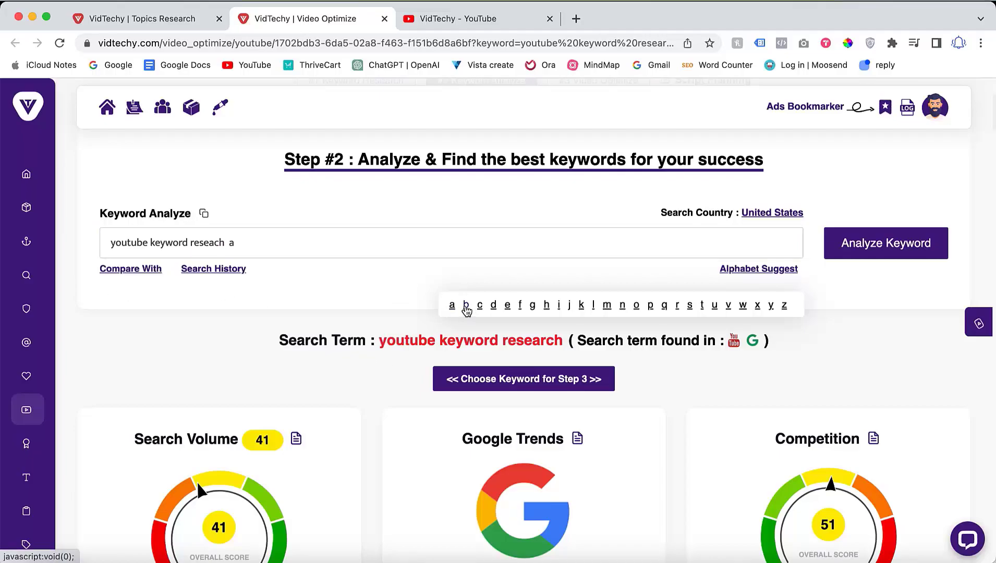
click(467, 305)
scroll(310, 292, down, 4)
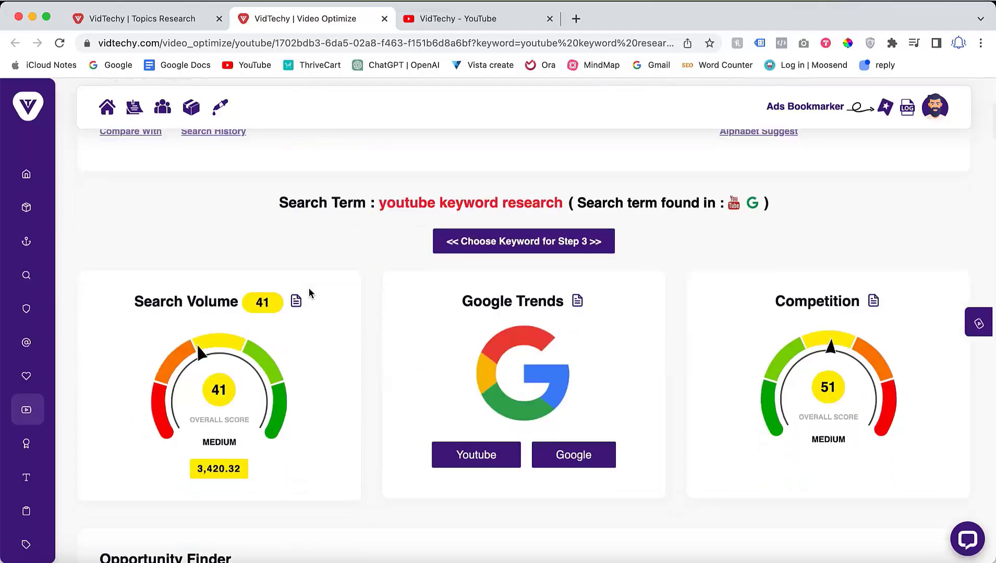
View the Google Trends YouTube search interest chart, then return to the VidTechy dashboard
click(475, 409)
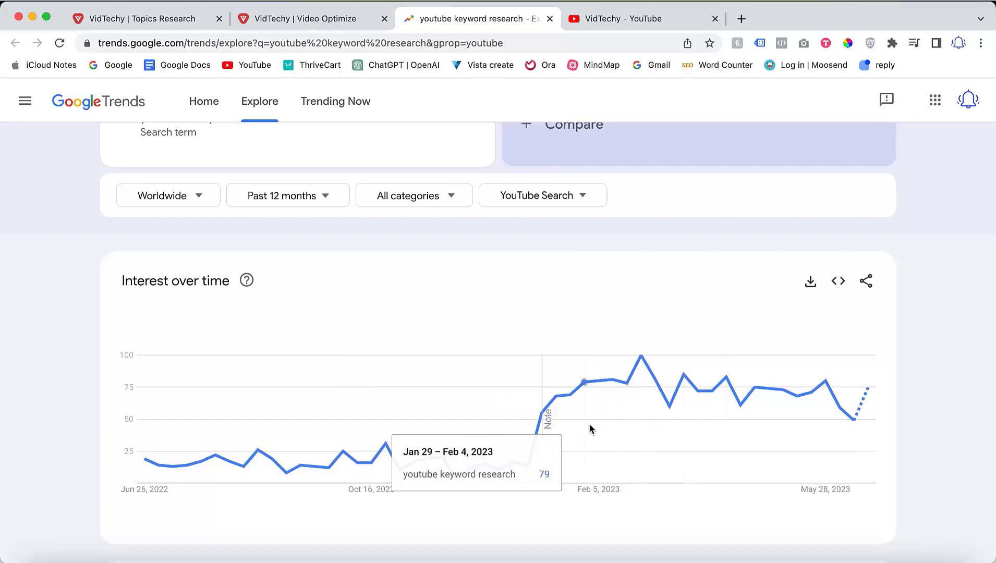
key(super+1)
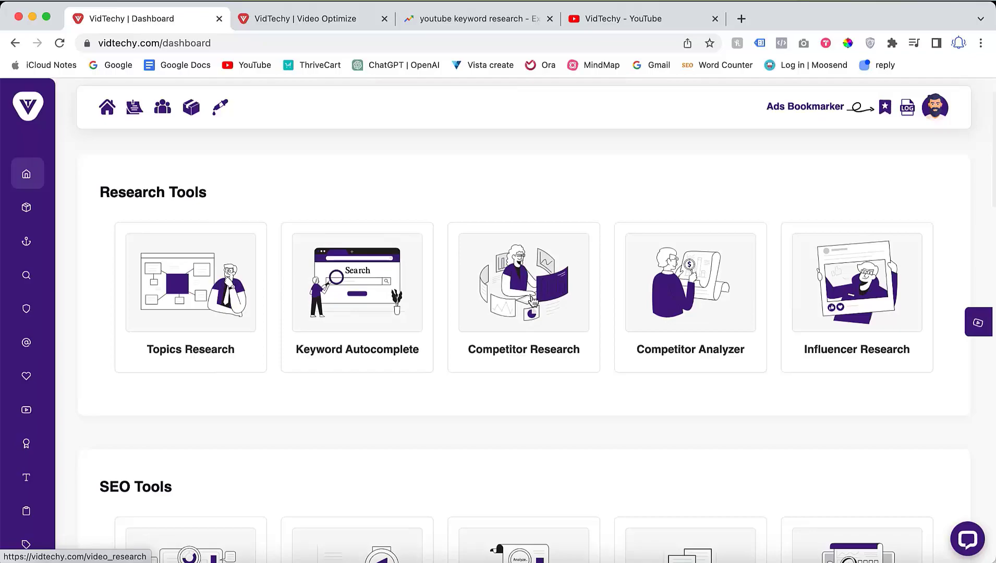
Search Competitor Research for the top 10 videos on 'youtube keyword research'
click(520, 298)
text(youtube key)
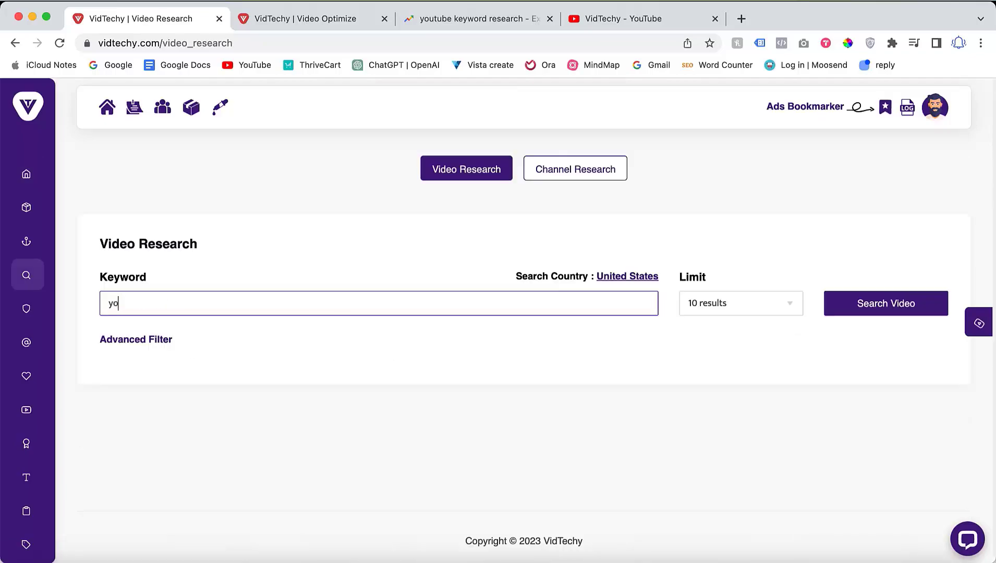
click(259, 354)
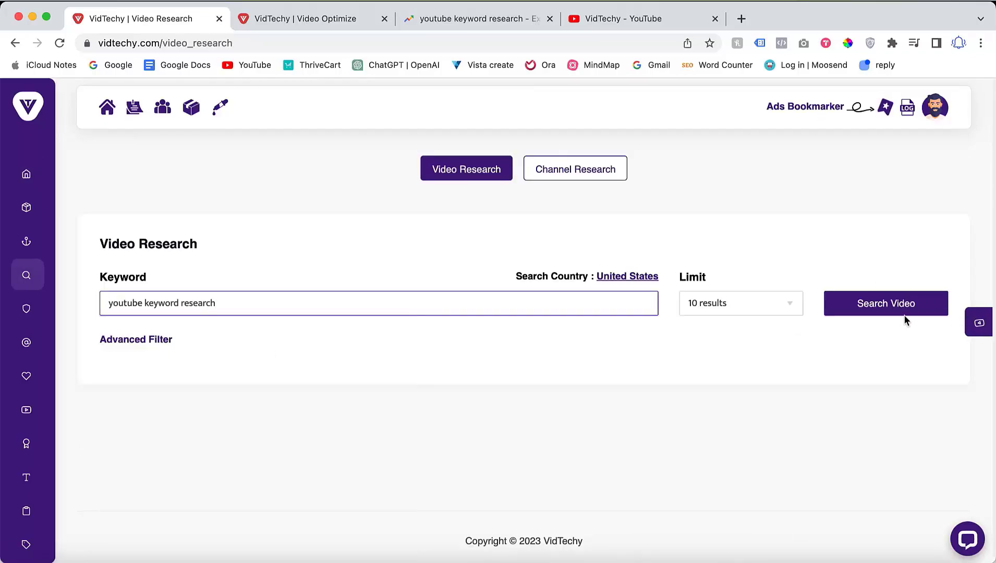
click(882, 310)
scroll(299, 251, down, 3)
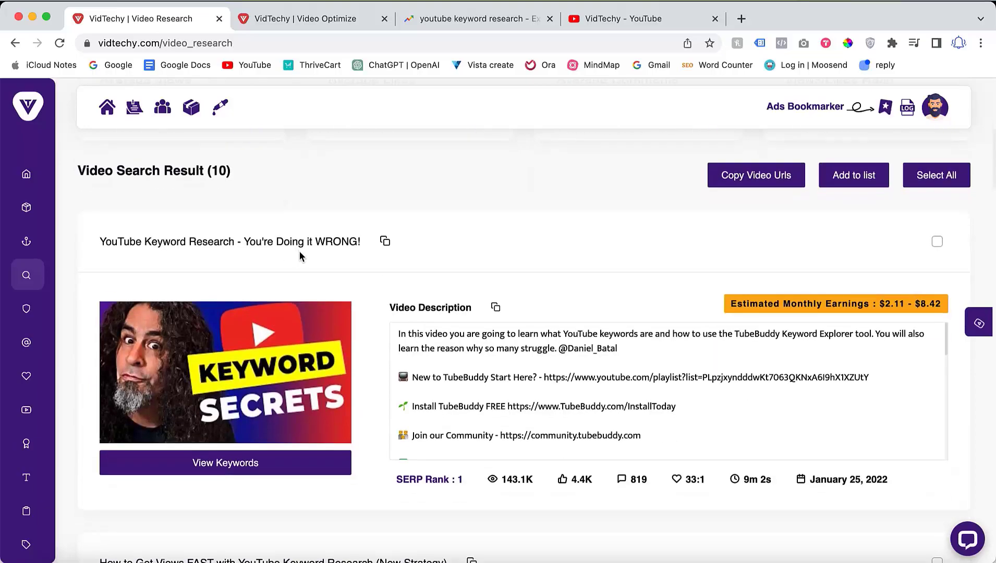
scroll(299, 251, down, 3)
scroll(300, 252, up, 3)
scroll(300, 252, up, 1)
Show the tags and #TubeBuddy hashtag of the top-ranked video
drag(107, 263, 363, 265)
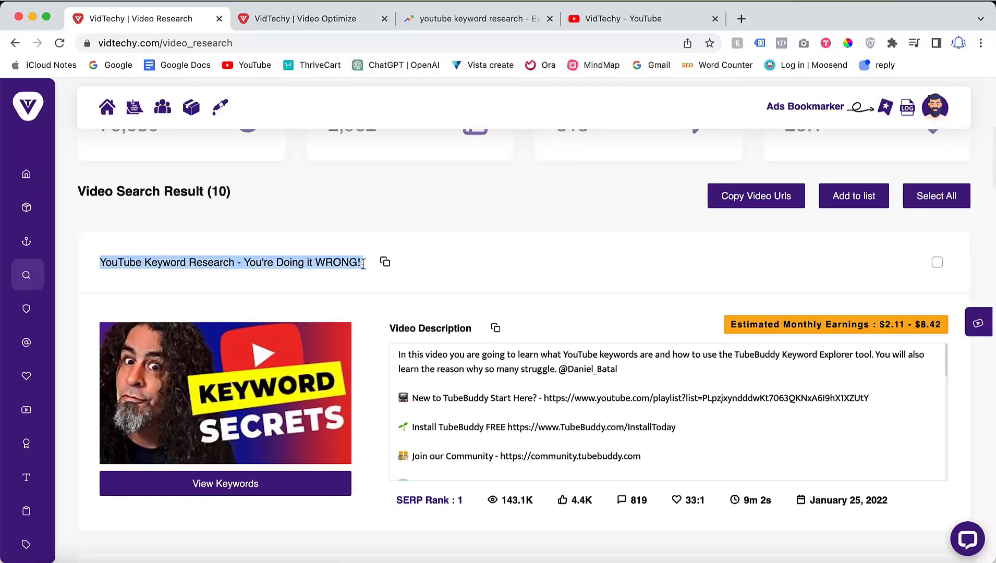
scroll(537, 408, down, 3)
scroll(537, 408, up, 3)
scroll(535, 312, down, 6)
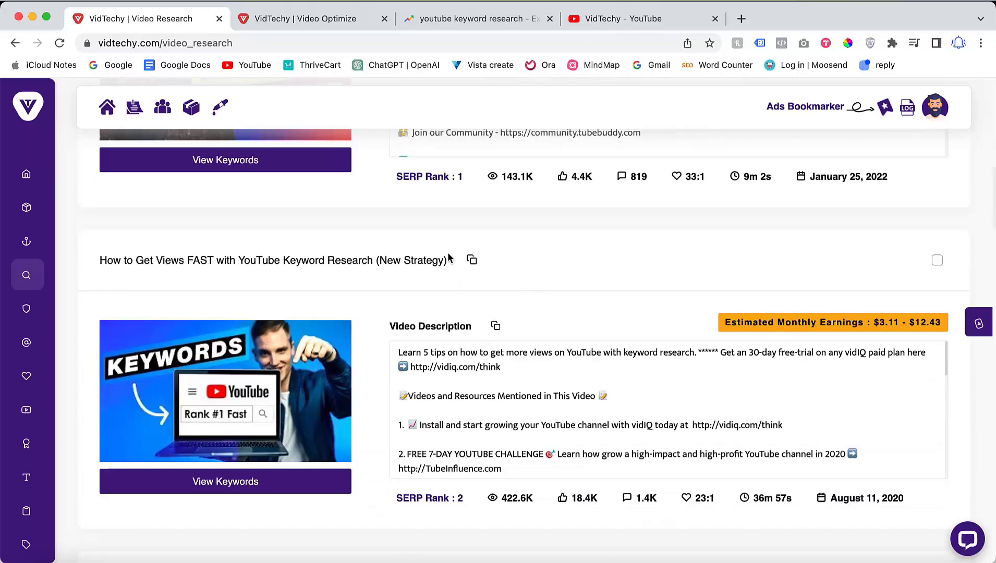
scroll(447, 252, up, 3)
click(232, 327)
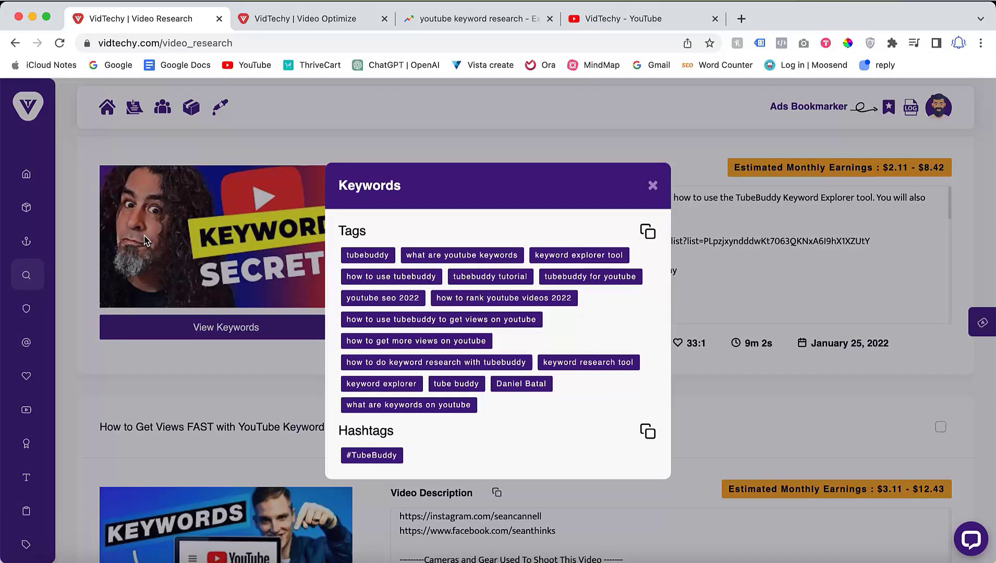
Go back to the VidTechy dashboard showing Topics Research, Keyword Autocomplete and Competitor Research
click(107, 107)
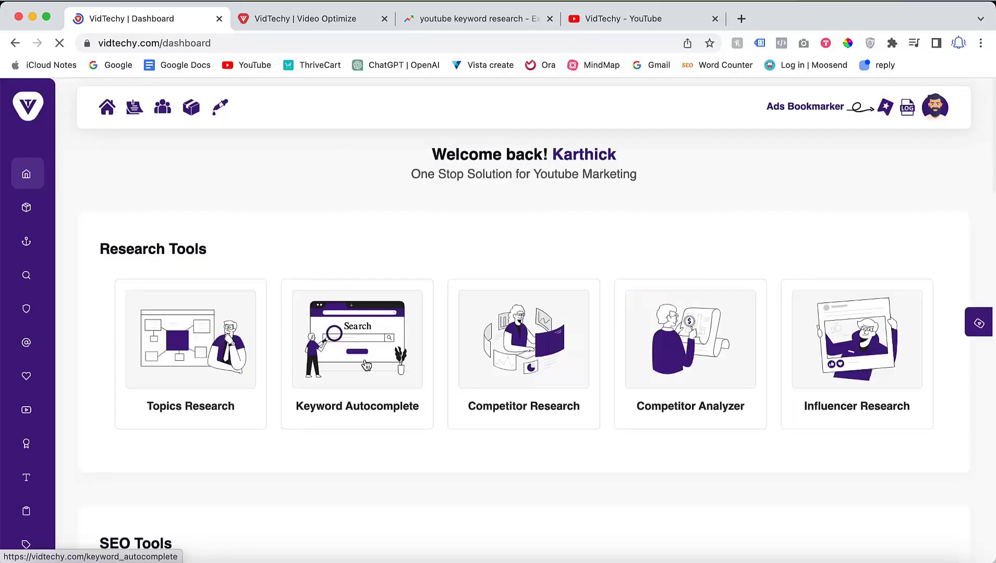